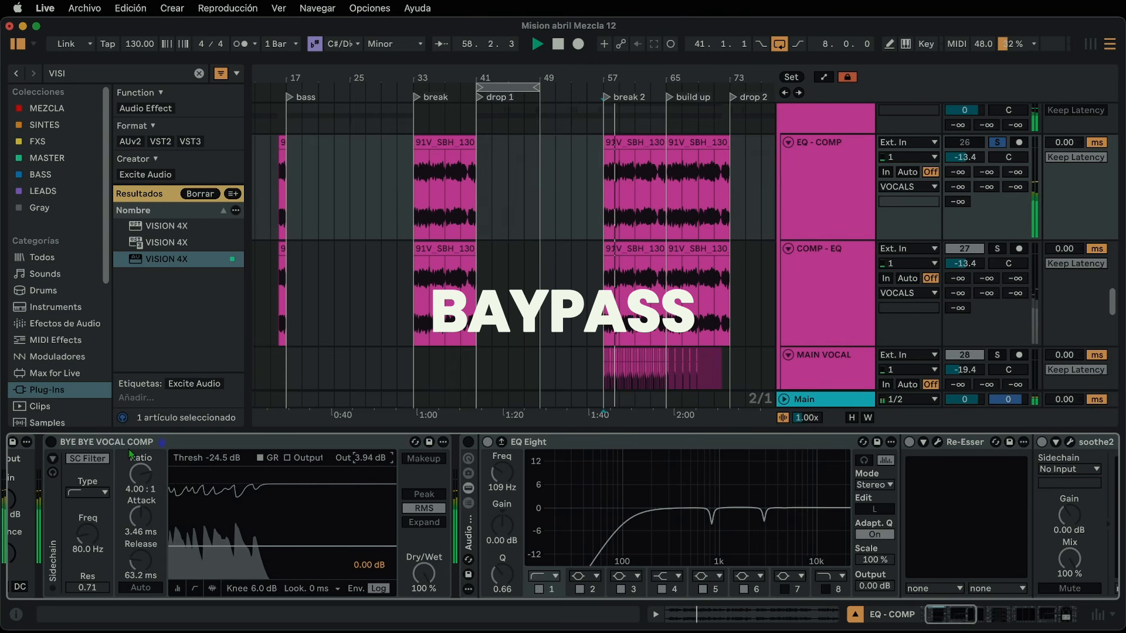
- Reactivate the BYE BYE VOCAL COMP compressor on the EQ - COMP track during playback, and stop the song
click(50, 445)
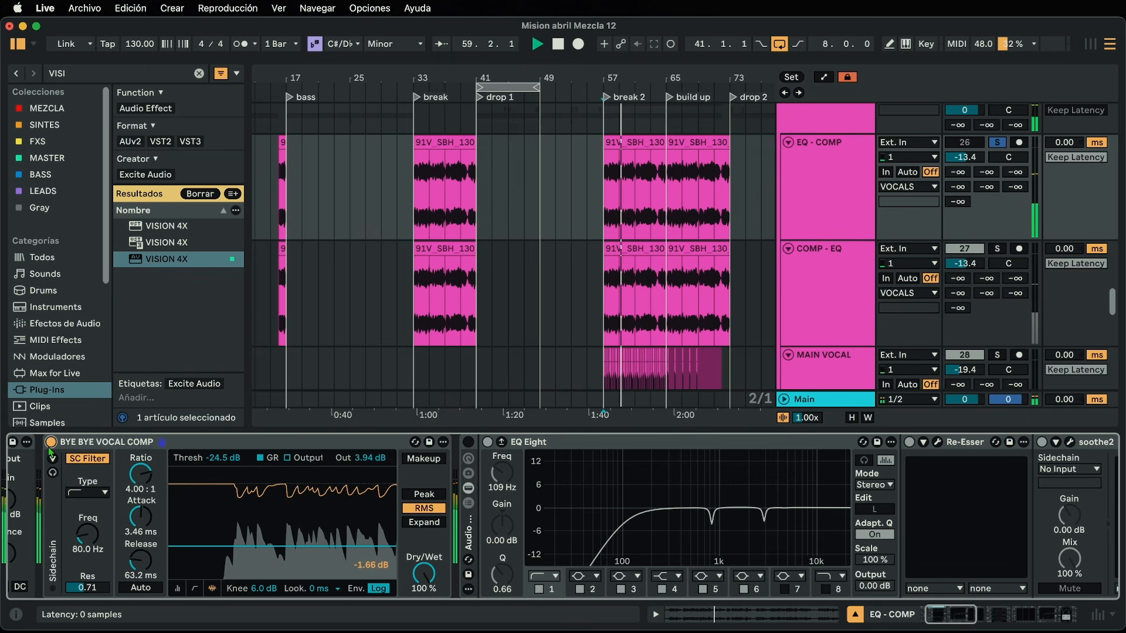
key(space)
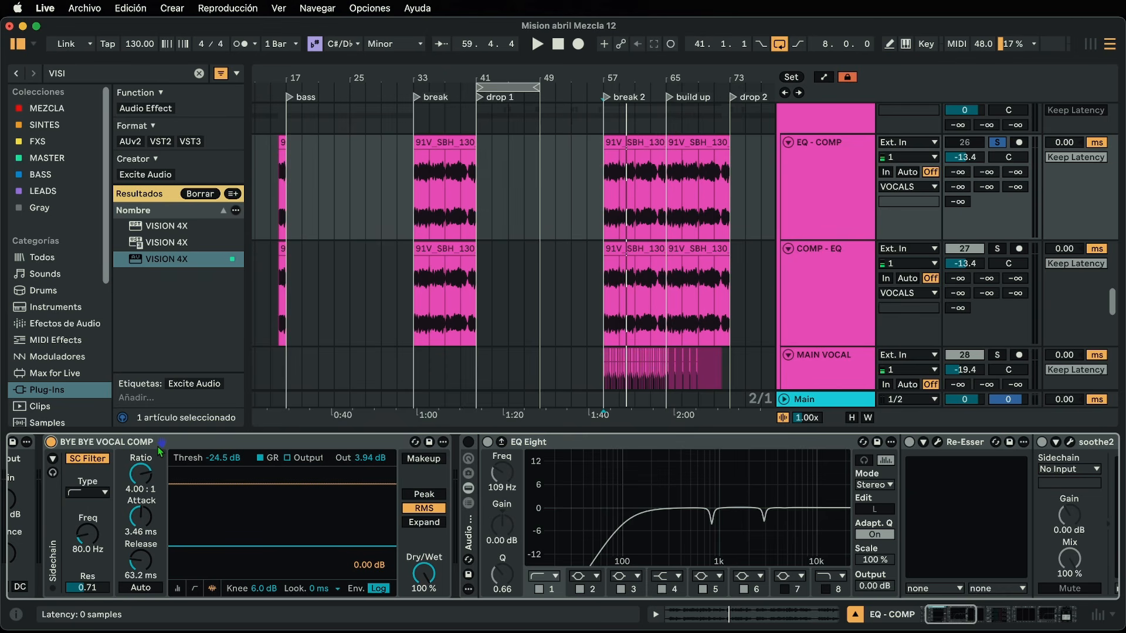
scroll(563, 449, right, 1)
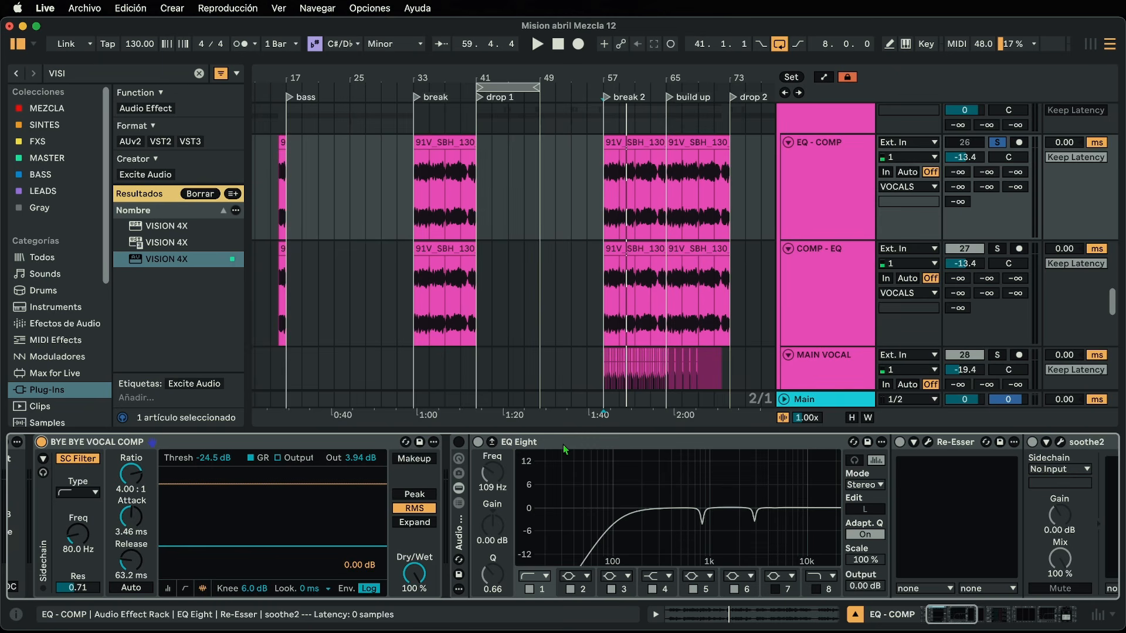
- Play drop 1 with the kick track soloed and compare its sound with EQ Eight bypassed and active
scroll(835, 289, up, 3)
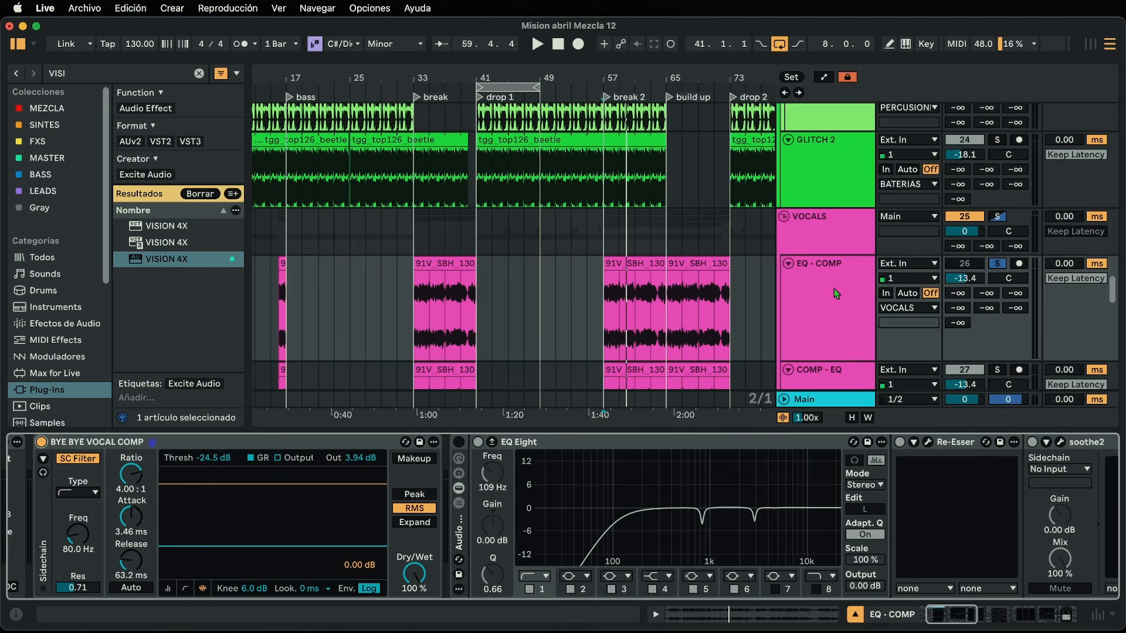
scroll(834, 289, up, 3)
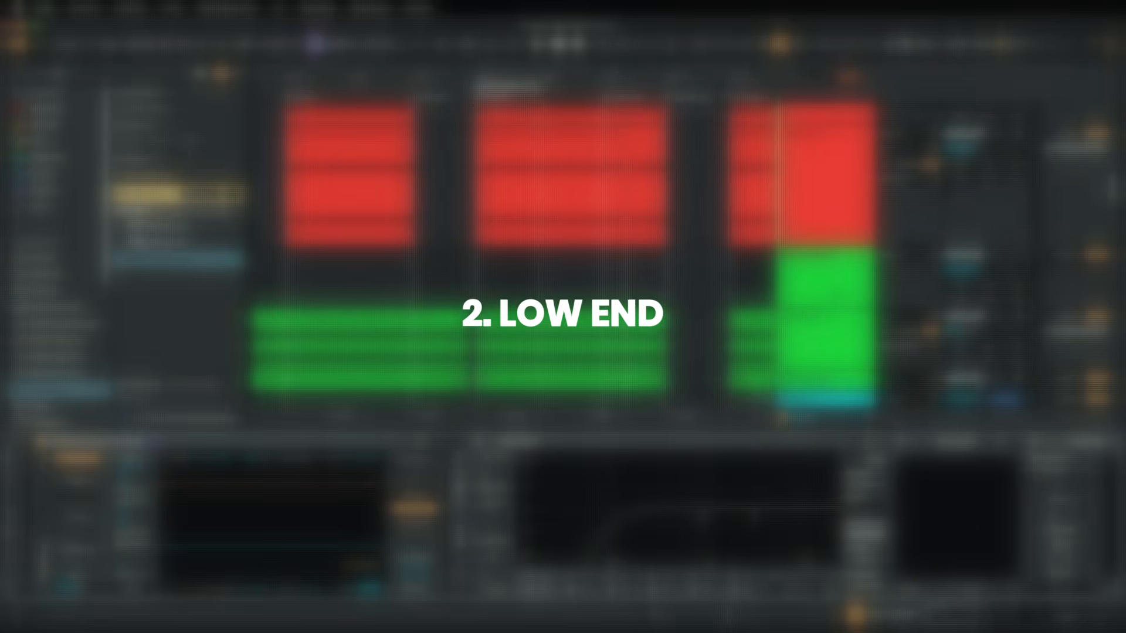
scroll(833, 288, up, 5)
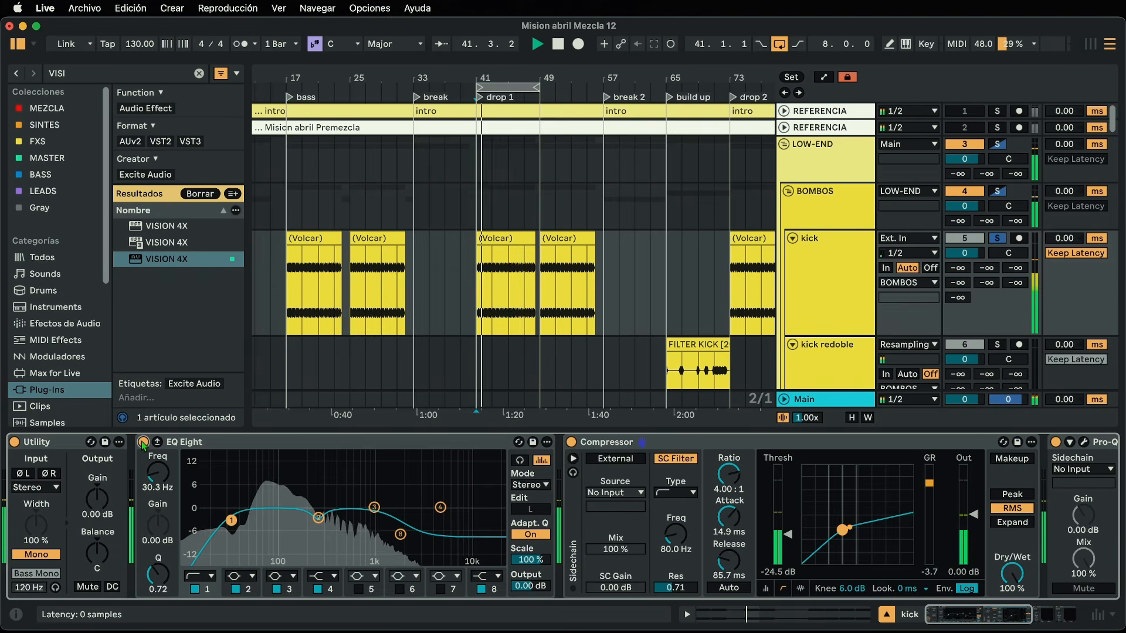
click(143, 443)
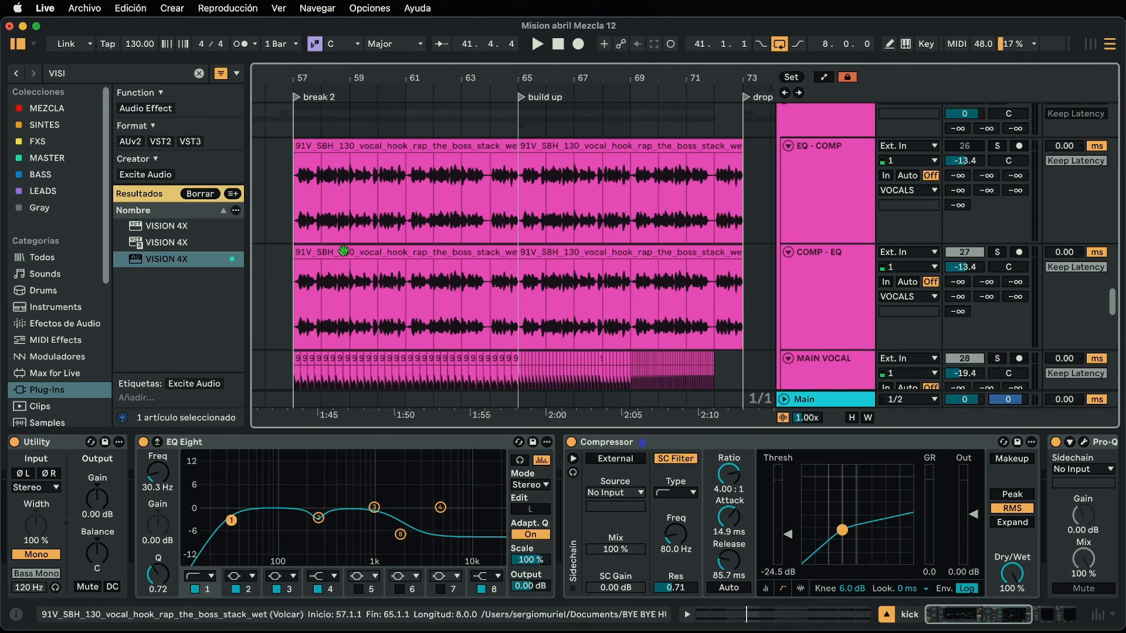
- Inspect the Re-Esser plug-in on the EQ - COMP track while playing the vocal from the build up
click(811, 190)
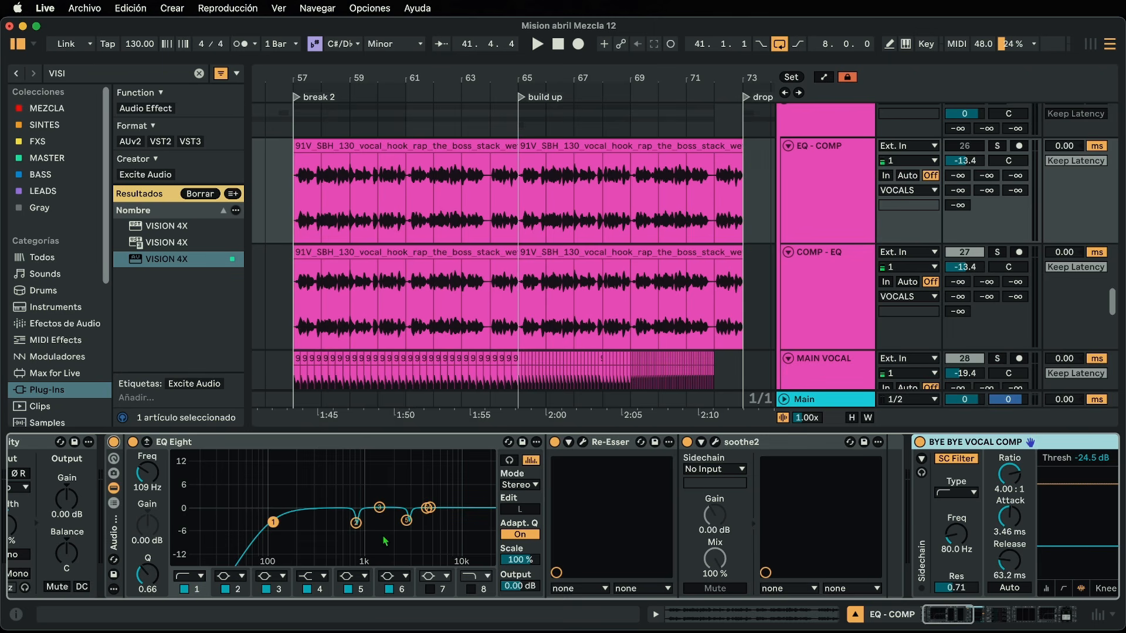
scroll(666, 484, right, 3)
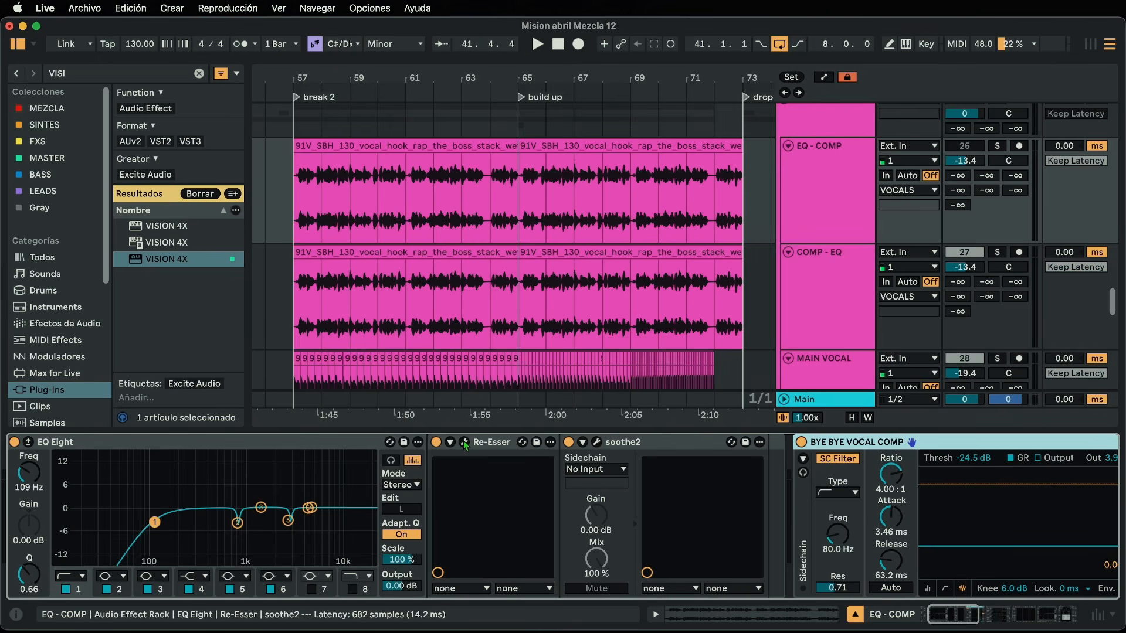
click(465, 445)
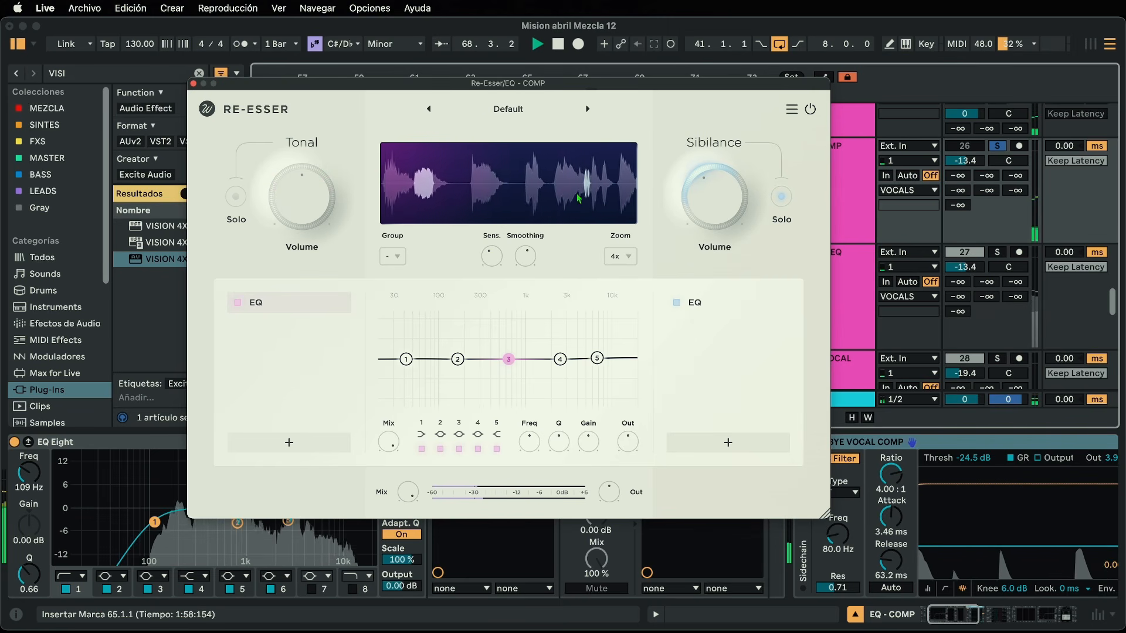
key(space)
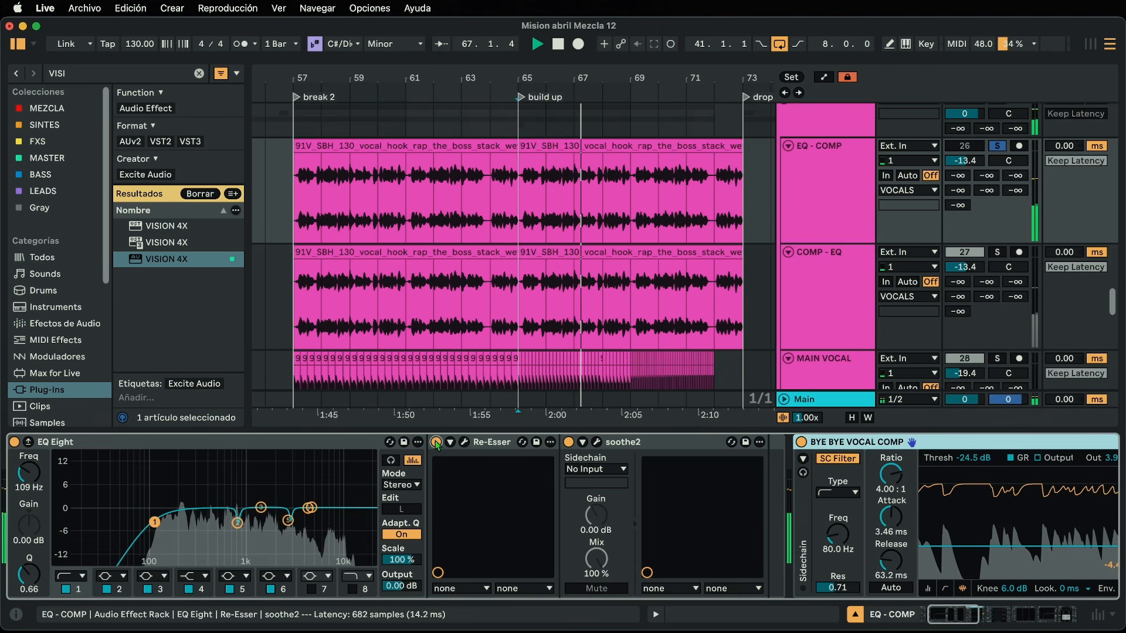
key(space)
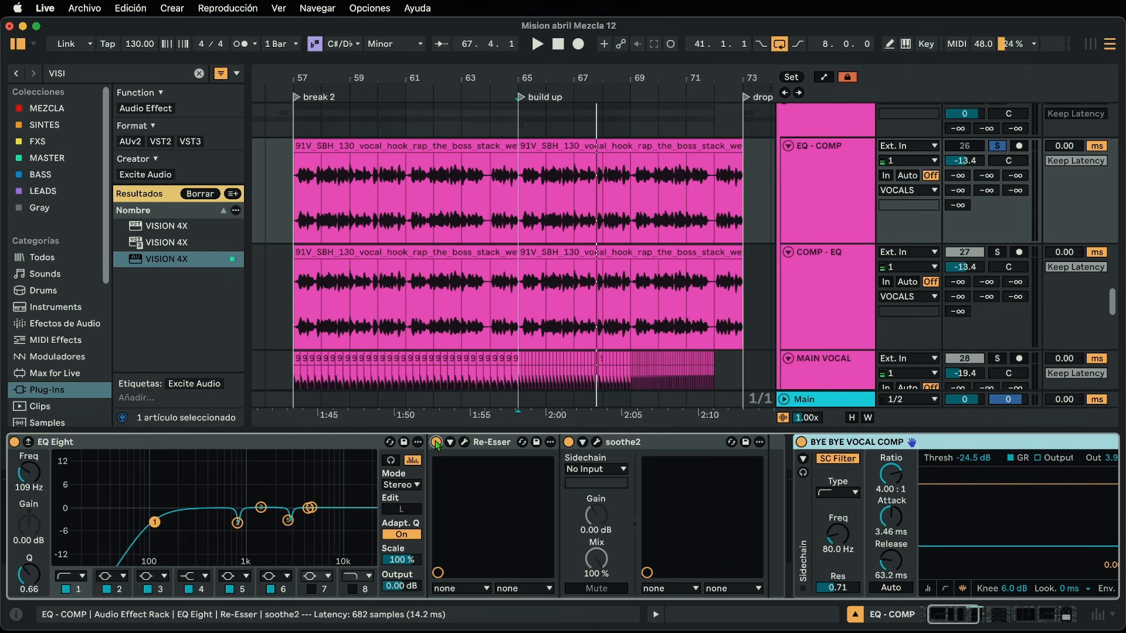
- Open soothe2 on the EQ - COMP track, reposition its window and examine its depth control while the vocal plays
scroll(530, 509, right, 3)
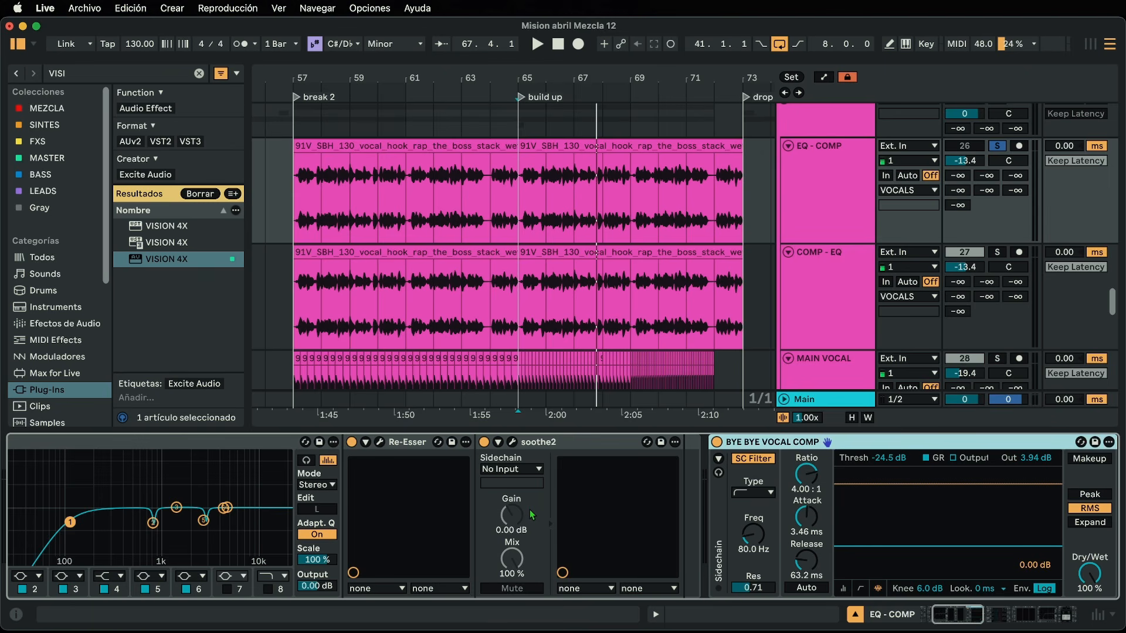
click(512, 444)
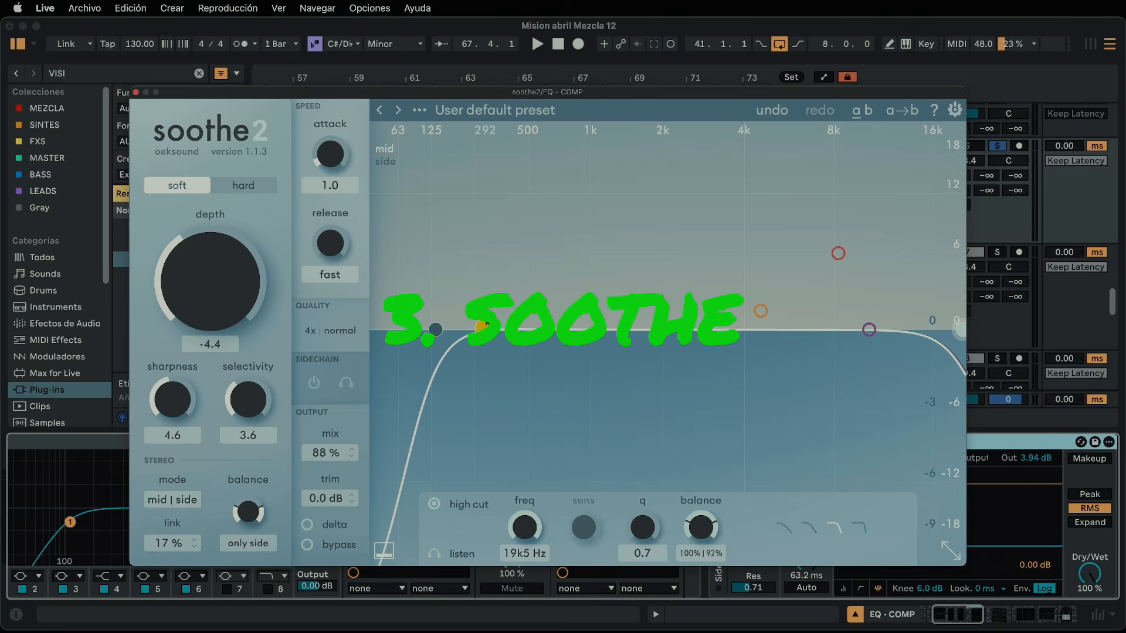
drag(350, 92, 282, 32)
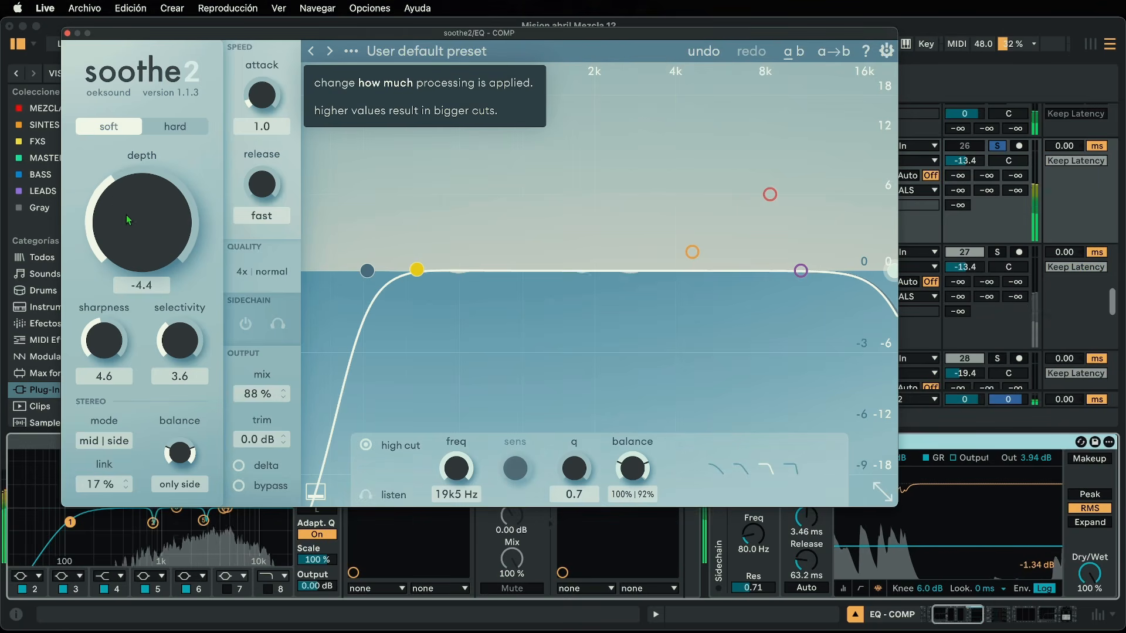
drag(126, 188, 112, 180)
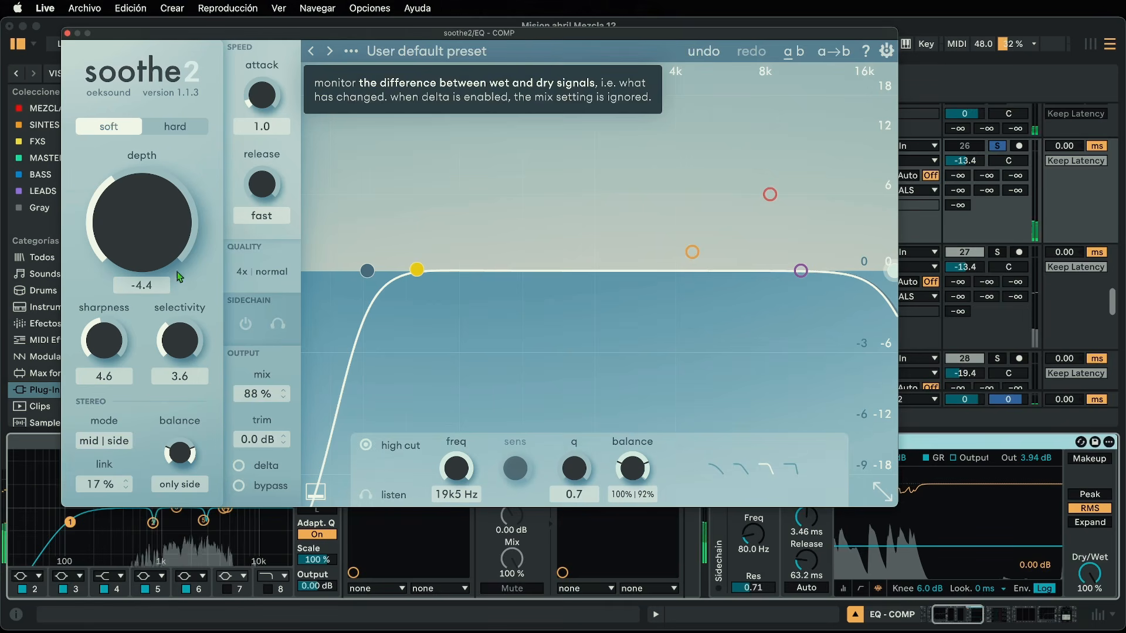
mouse_move(114, 170)
mouse_down()
mouse_move(115, 158)
mouse_move(111, 179)
mouse_up()
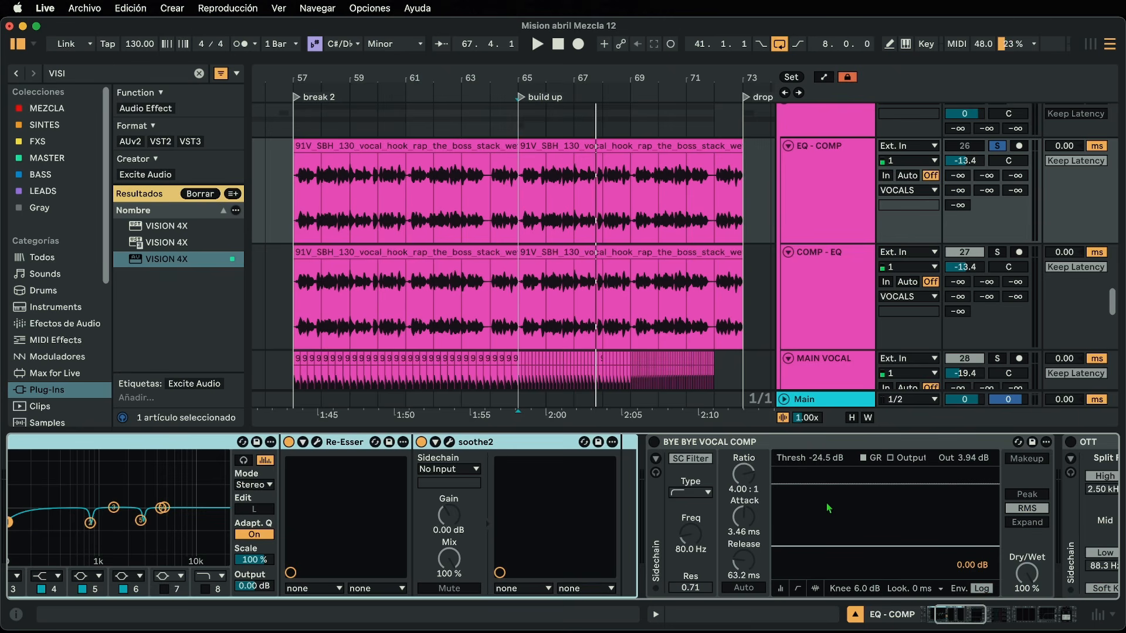
- Activate the BYE BYE VOCAL COMP compressor that follows soothe2 on the EQ - COMP track
scroll(829, 507, right, 7)
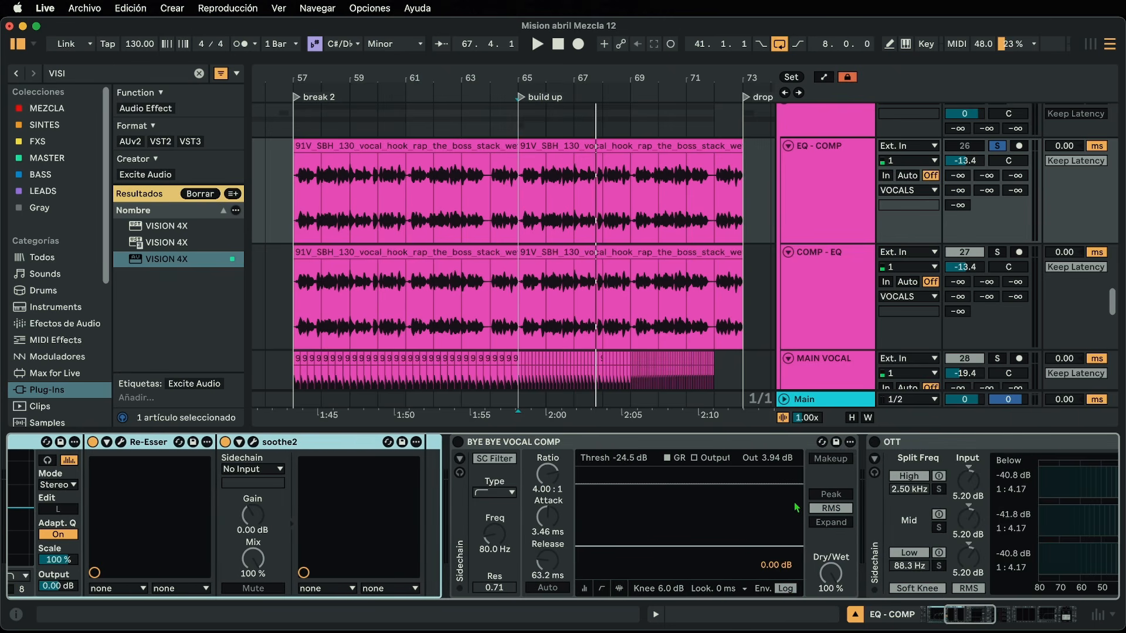
click(449, 443)
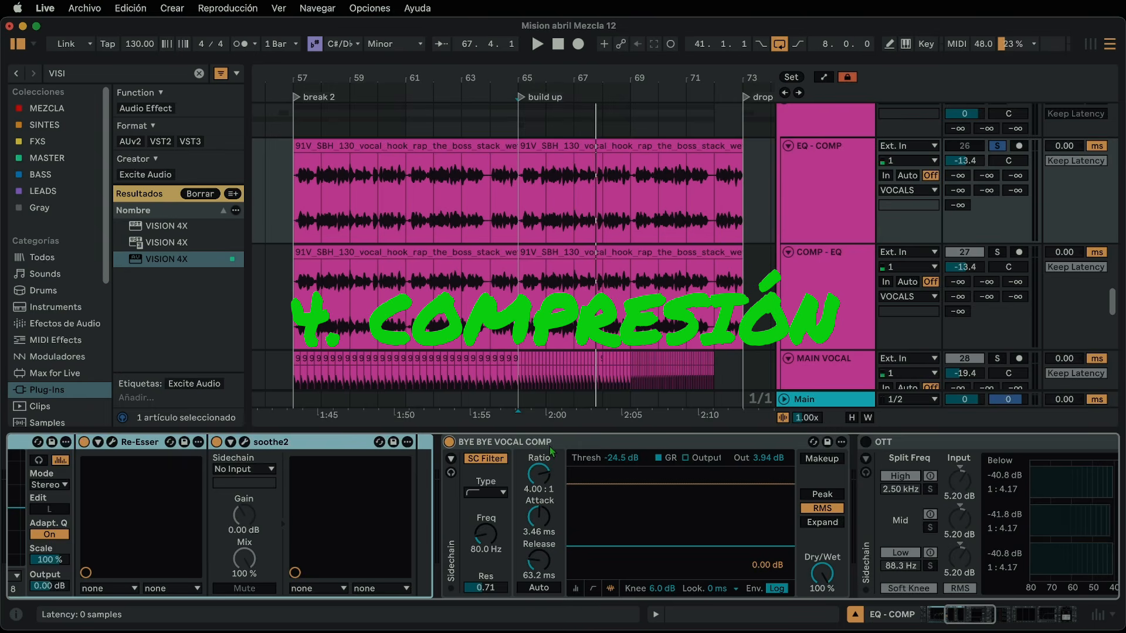
scroll(564, 539, right, 3)
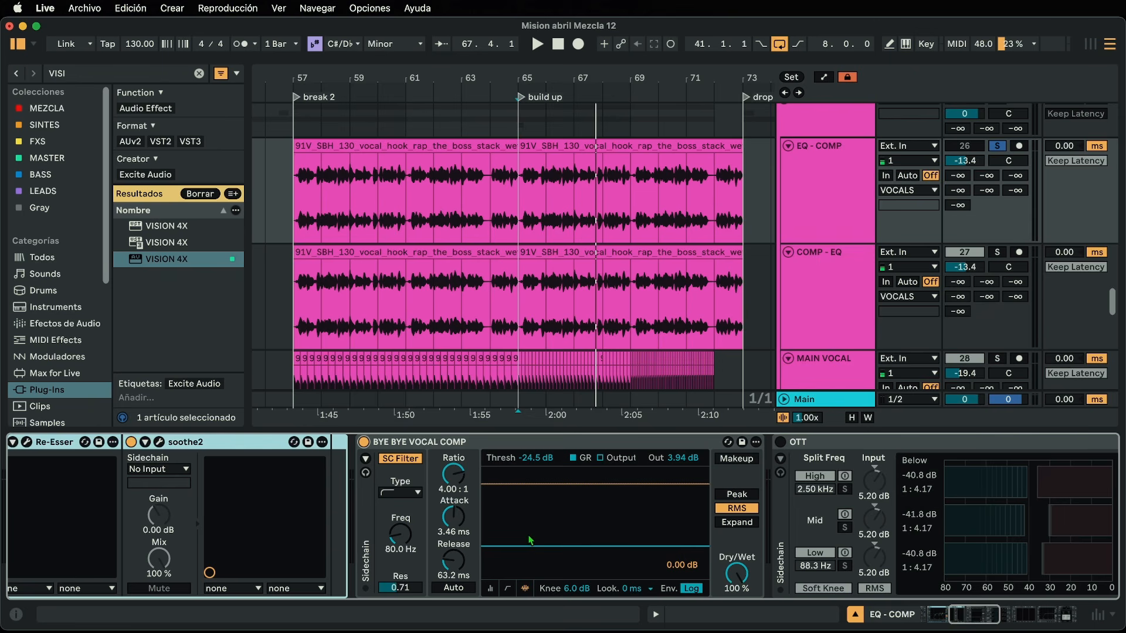
- Set the vocal compressor's output to 1.69 dB and compare the vocal with the compressor bypassed and active
key(space)
click(364, 442)
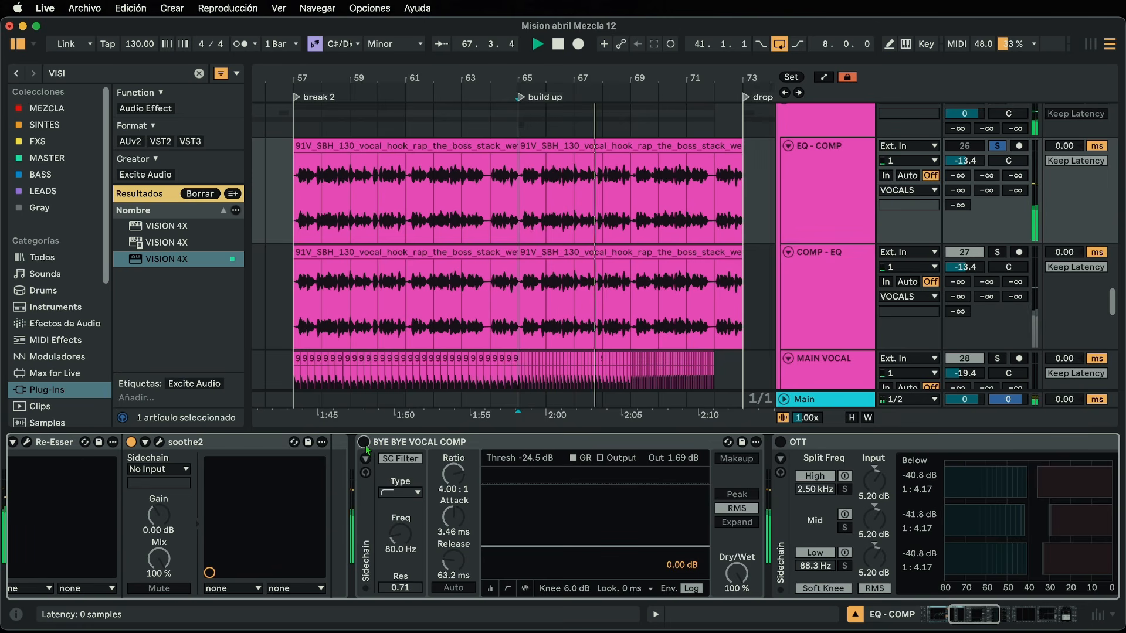
key(space)
key(space)
click(364, 443)
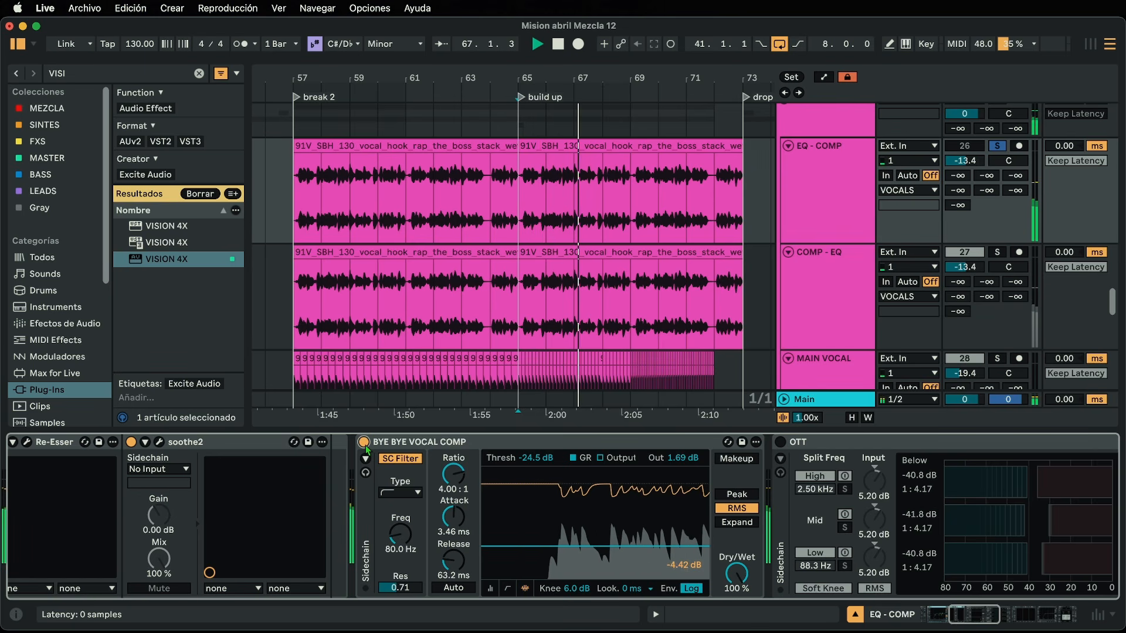
key(space)
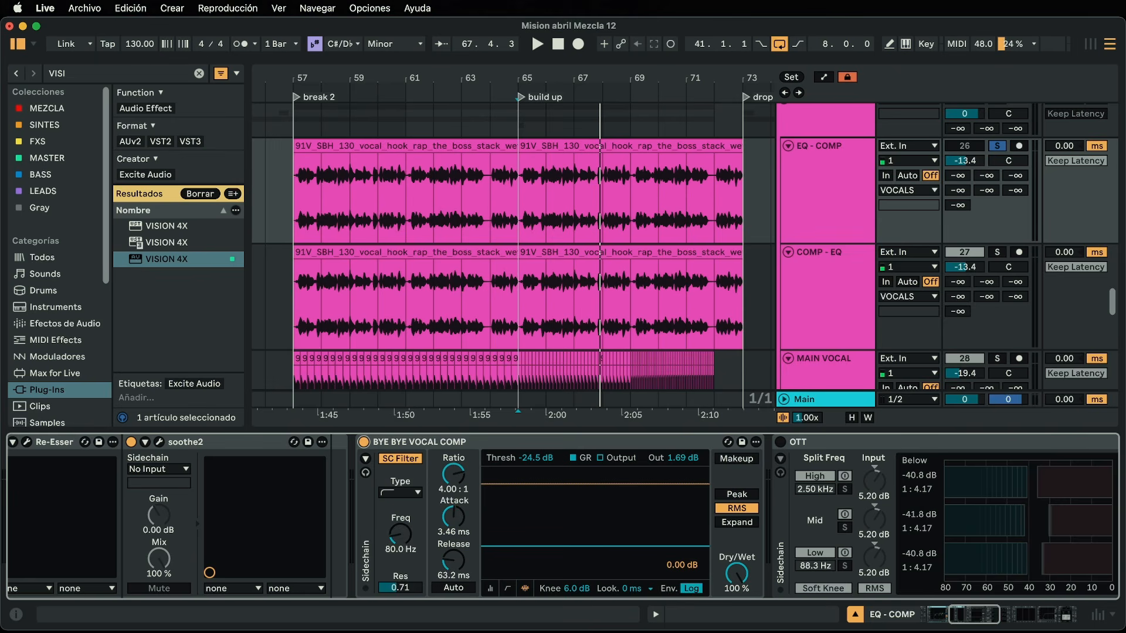
- Inspect the API-550B and Maag EQ4 equalizers, and compare the vocal with their effect rack bypassed and active
scroll(494, 444, right, 10)
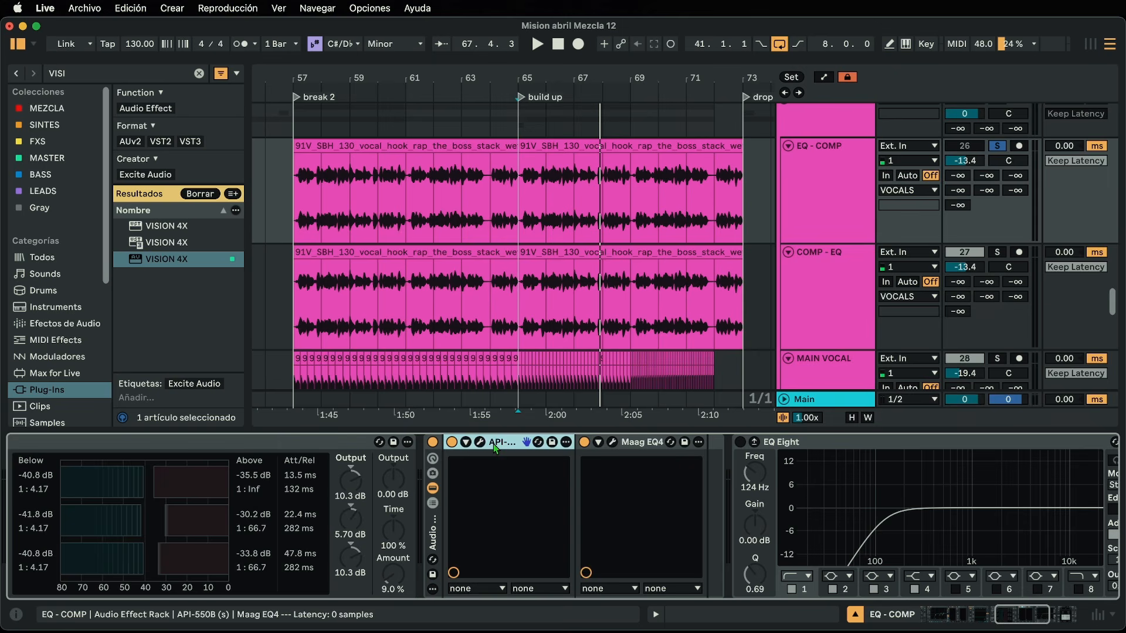
click(480, 442)
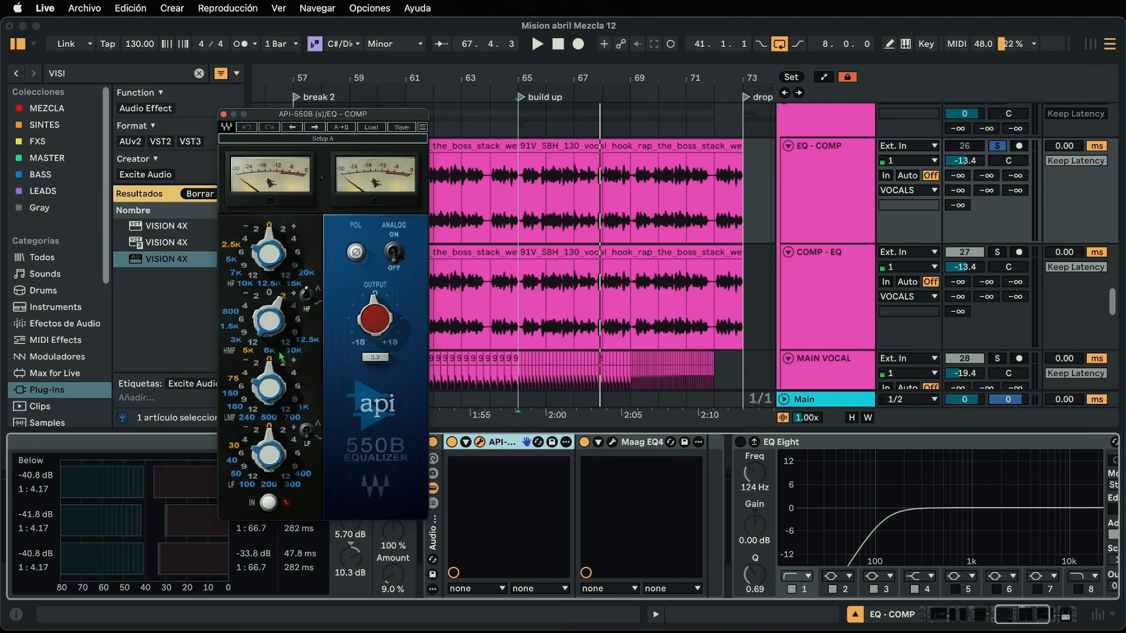
click(223, 115)
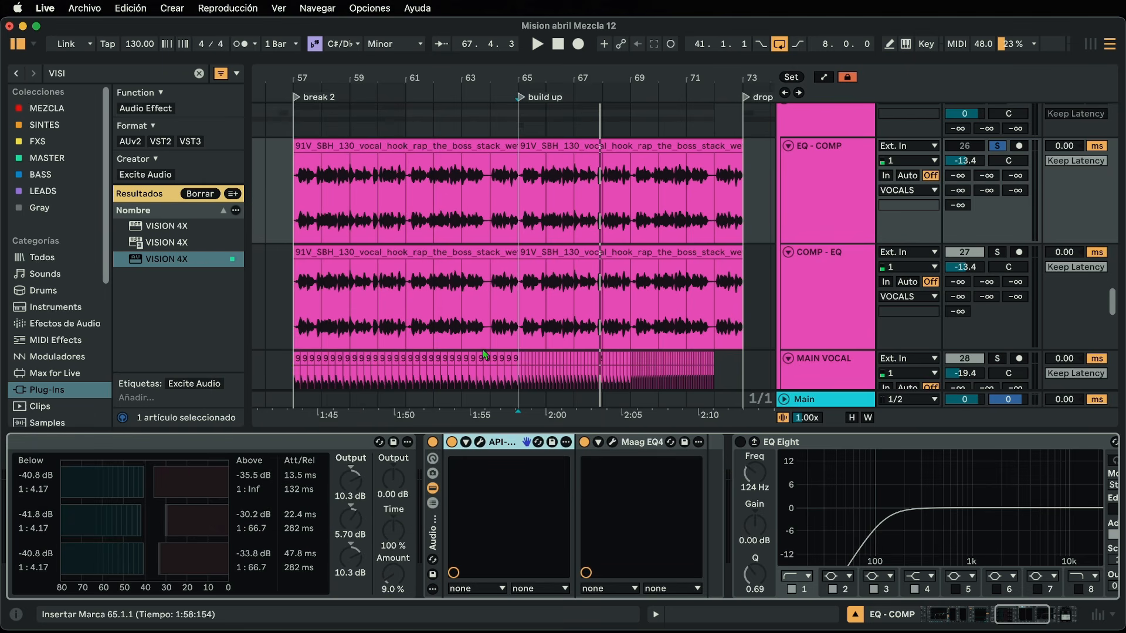
click(612, 443)
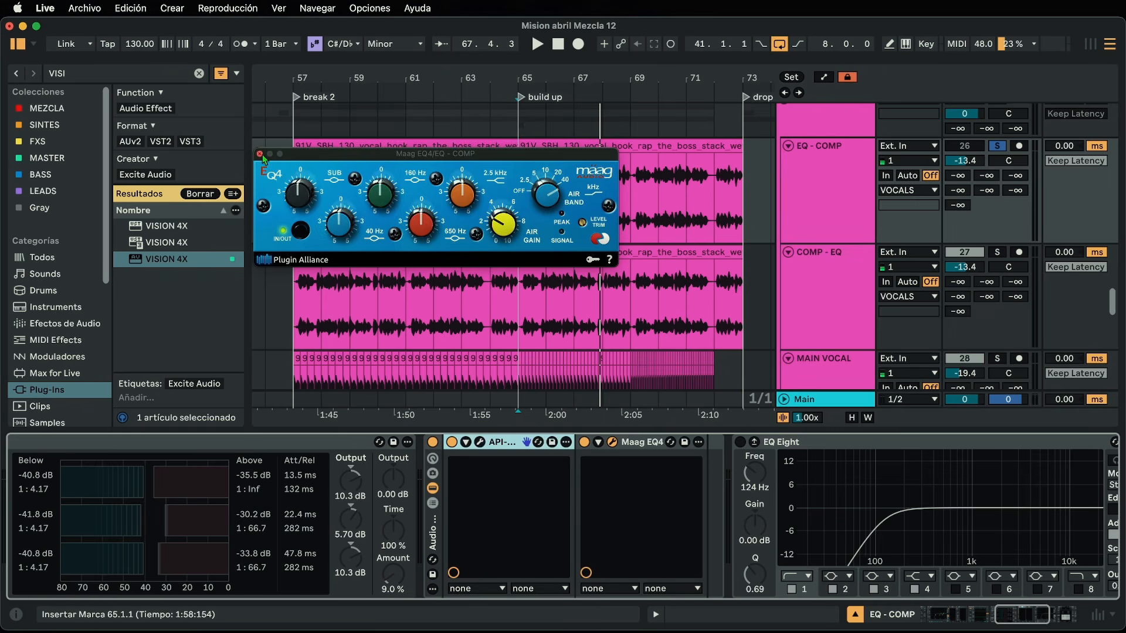
click(433, 443)
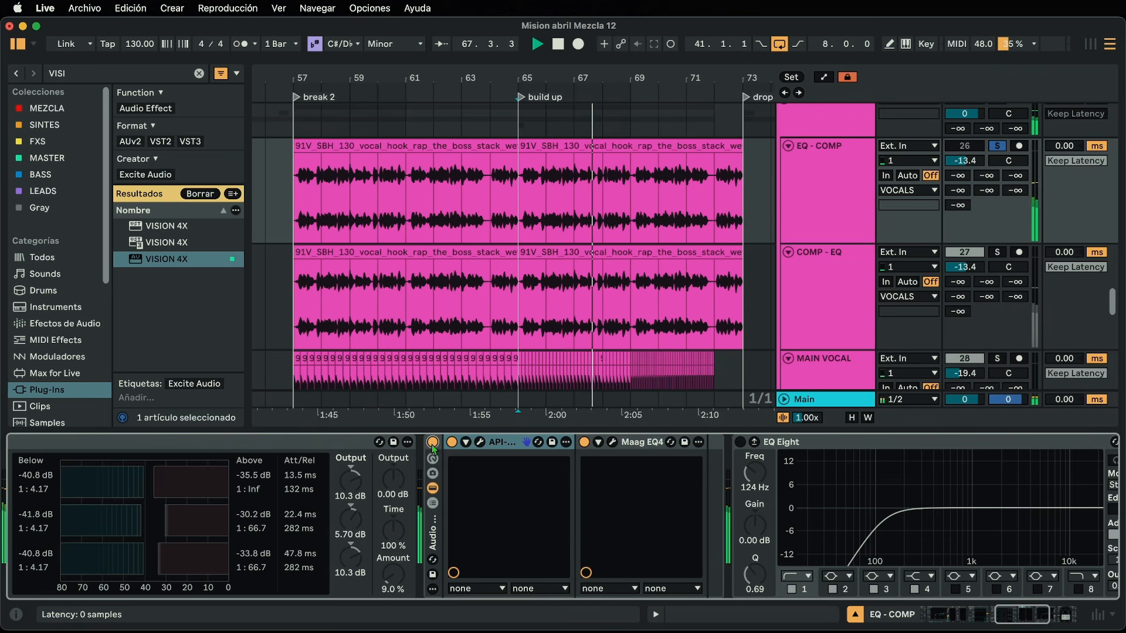
- Review the EQ - COMP device chain from Re-Esser through the compressor and OTT to the last EQ Eight
scroll(492, 504, left, 5)
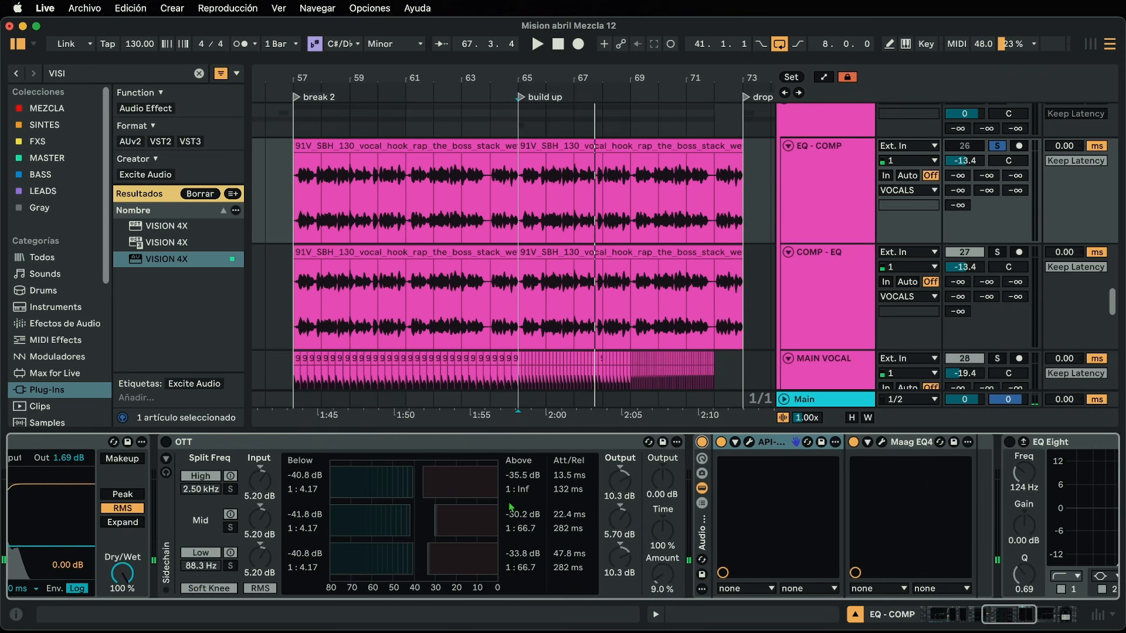
scroll(509, 505, left, 9)
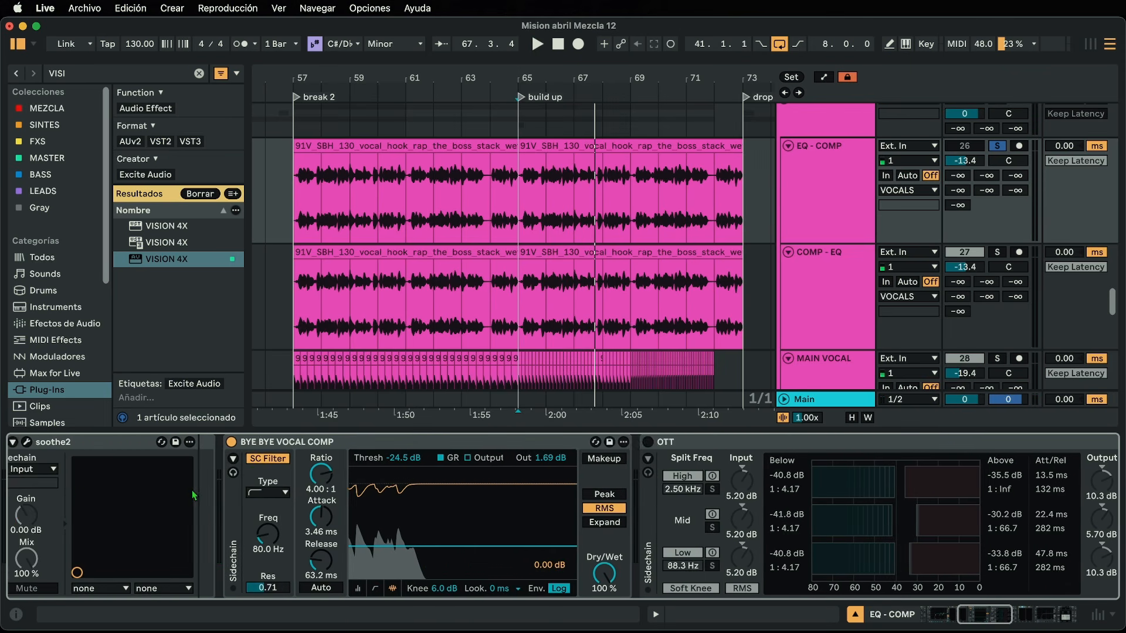
scroll(194, 495, left, 6)
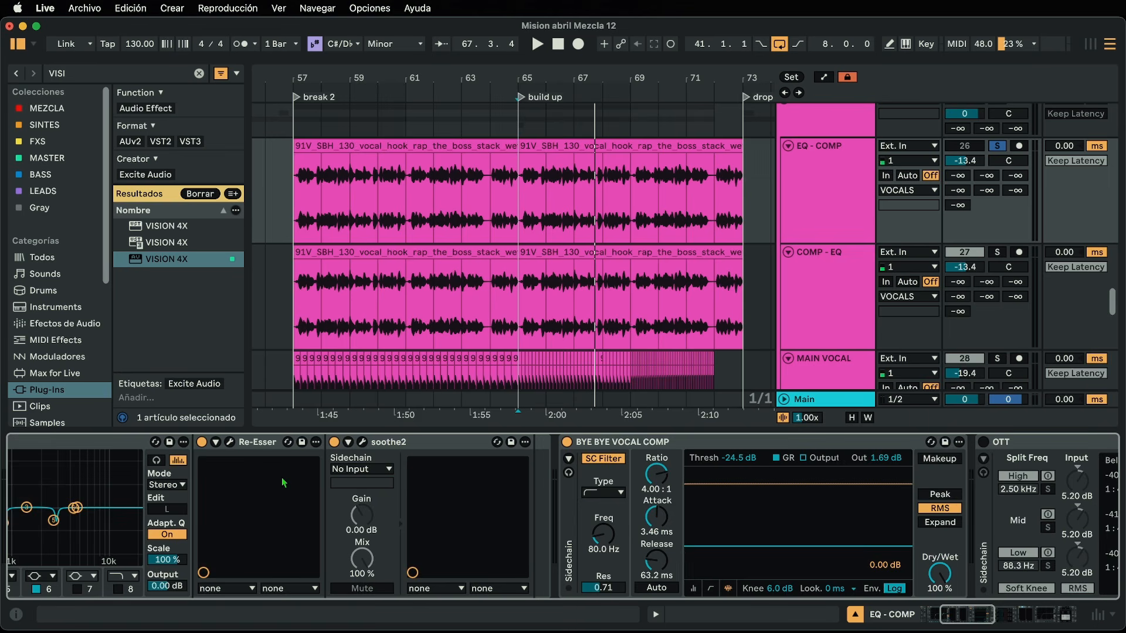
scroll(281, 477, right, 6)
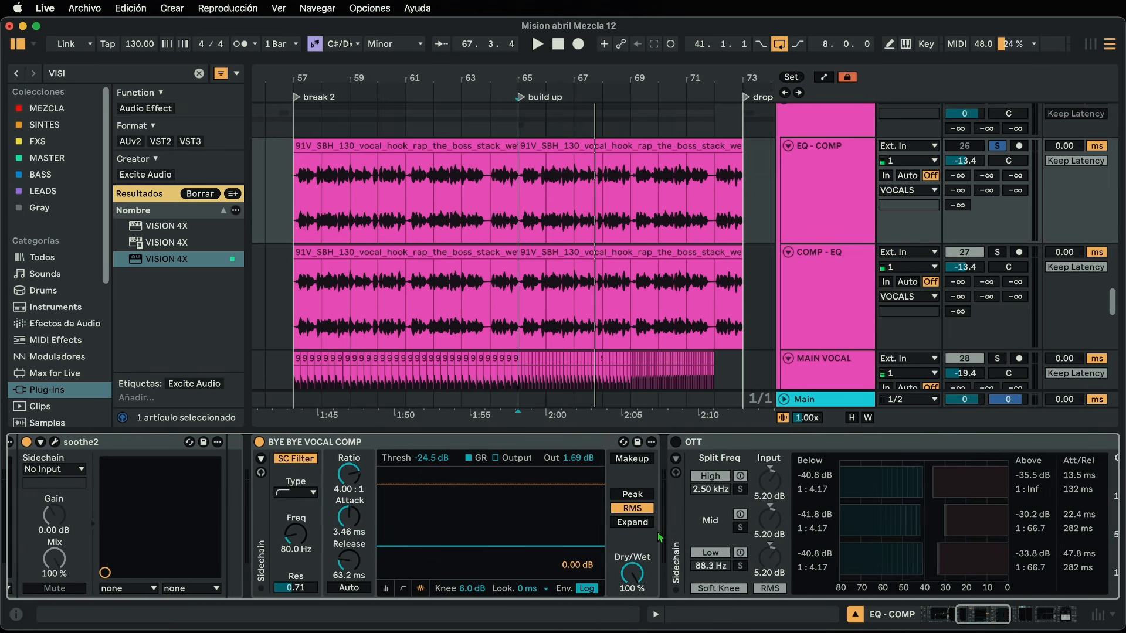
scroll(656, 533, right, 9)
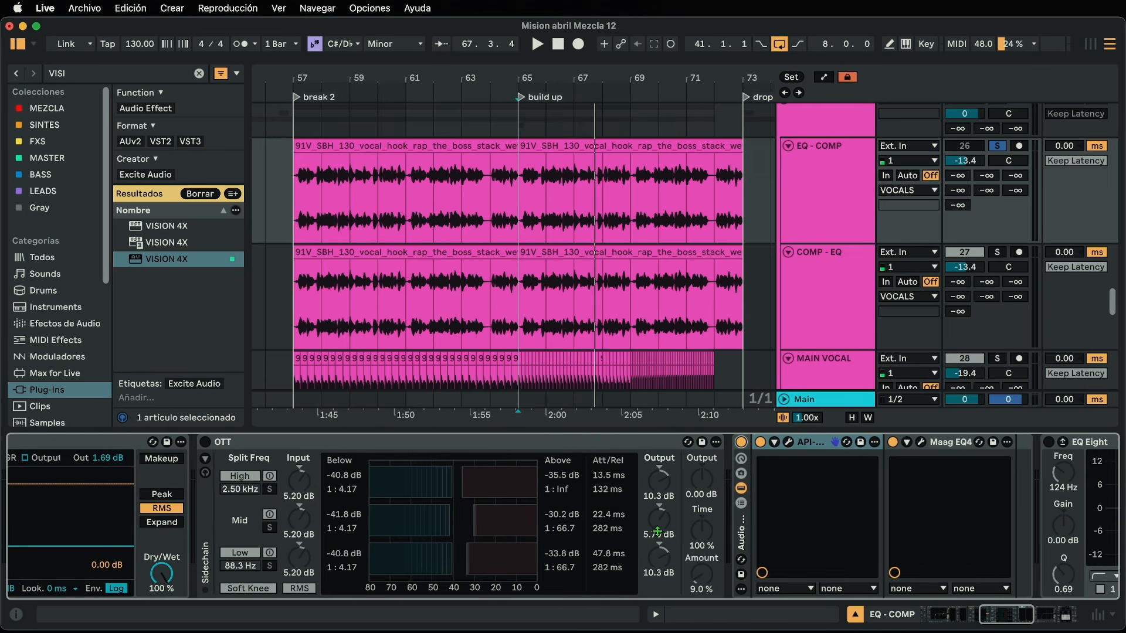
scroll(656, 532, right, 4)
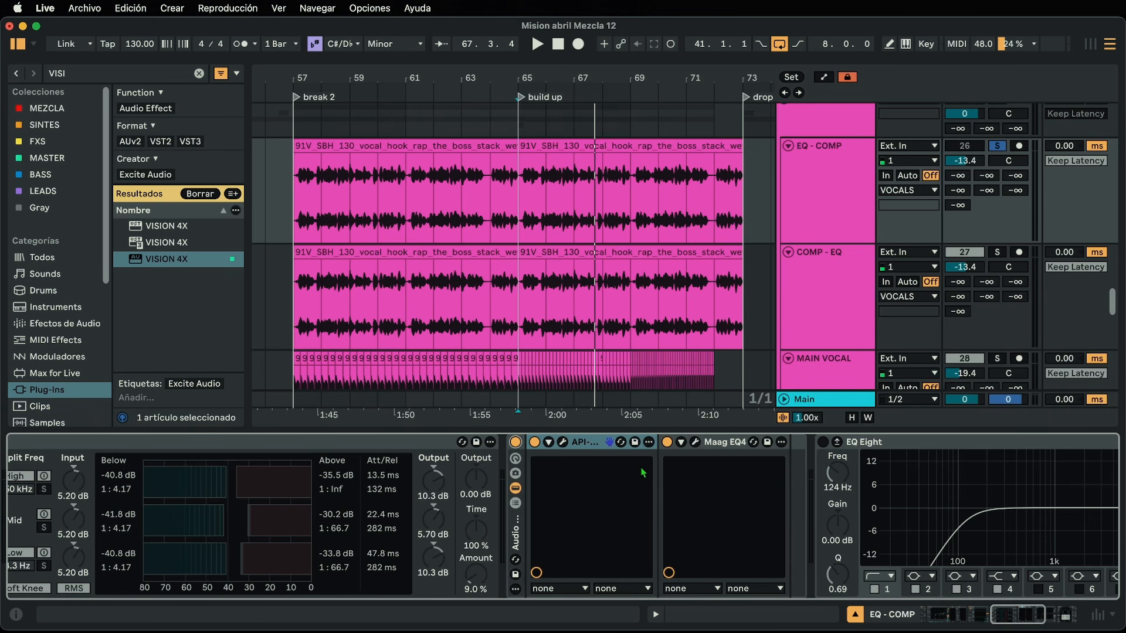
scroll(597, 500, right, 2)
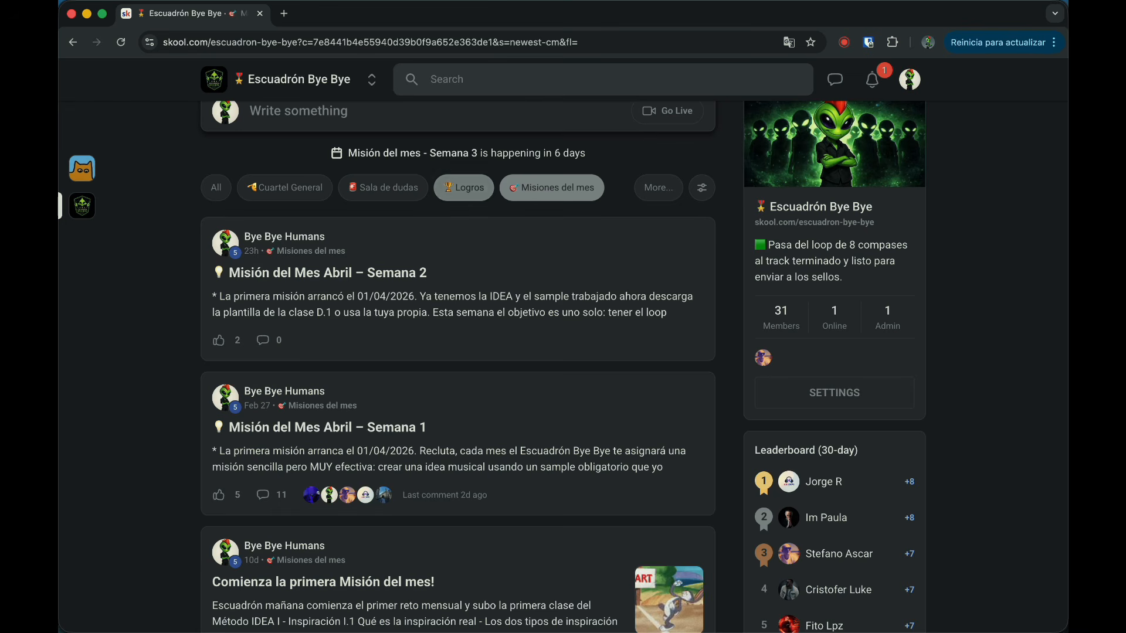
- Filter the Escuadrón Bye Bye community posts to Logros, and look through the courses offered in its classroom
click(463, 187)
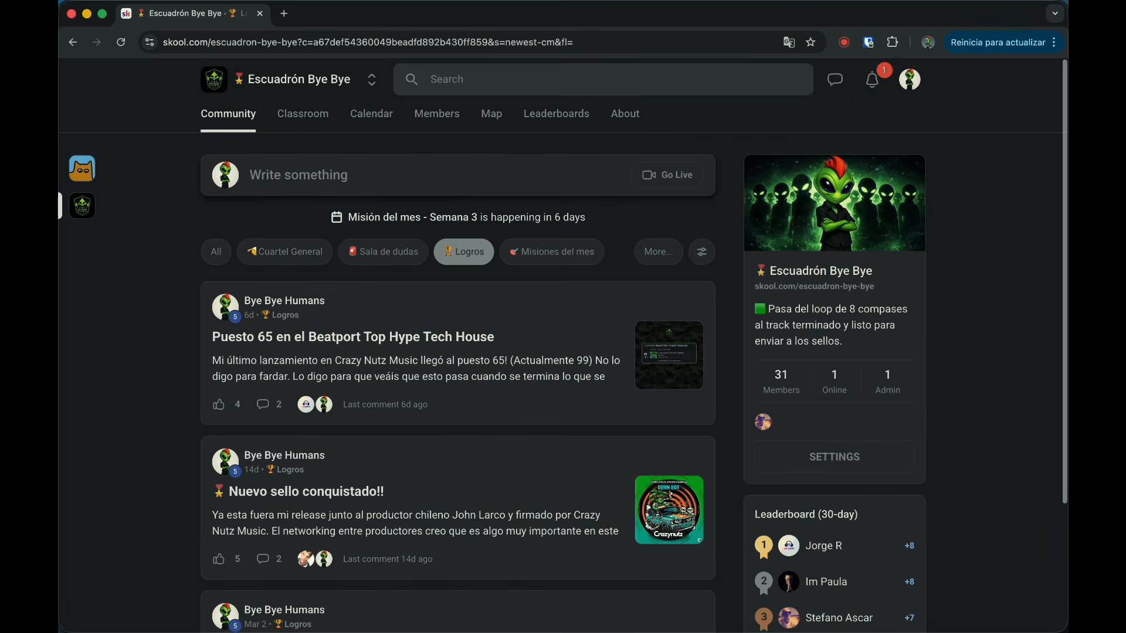
click(303, 113)
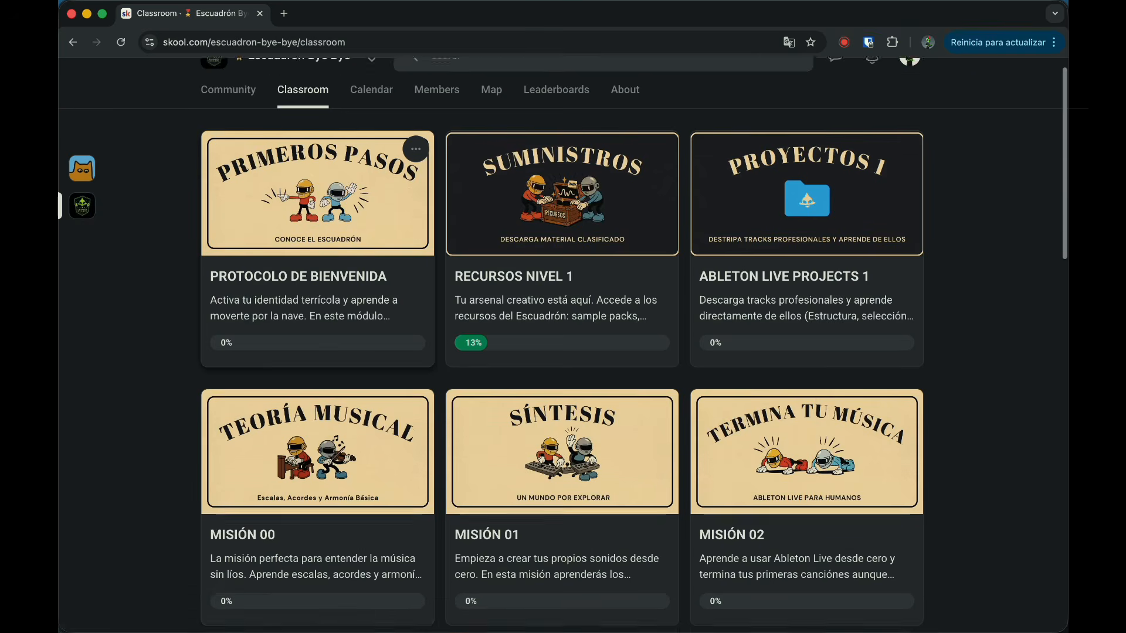
scroll(563, 351, down, 3)
scroll(316, 252, down, 9)
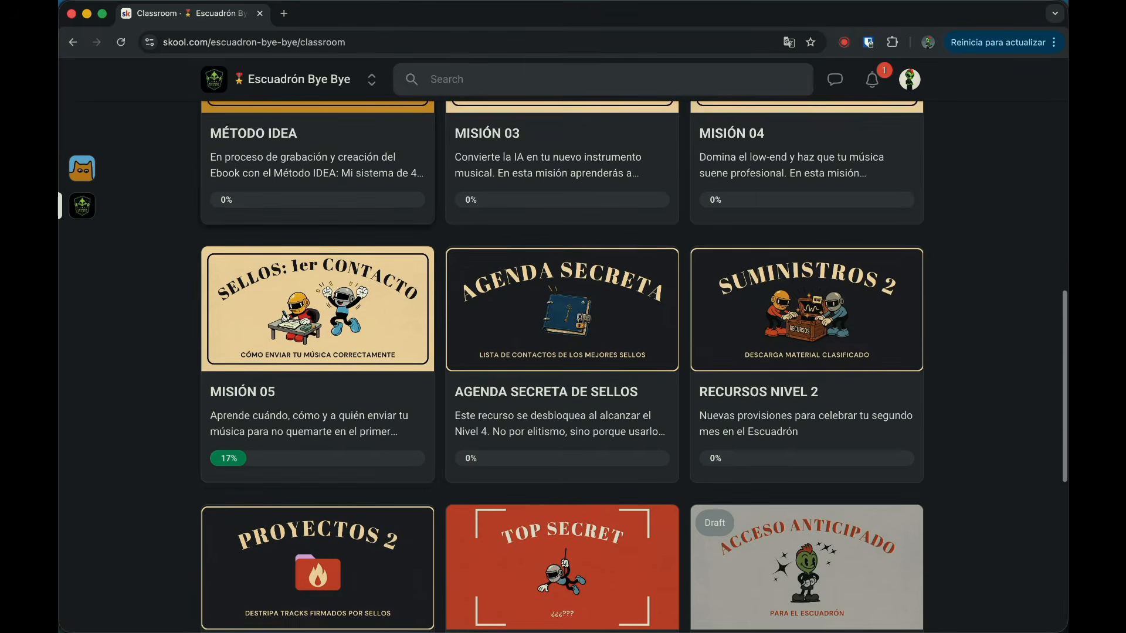
scroll(316, 416, up, 10)
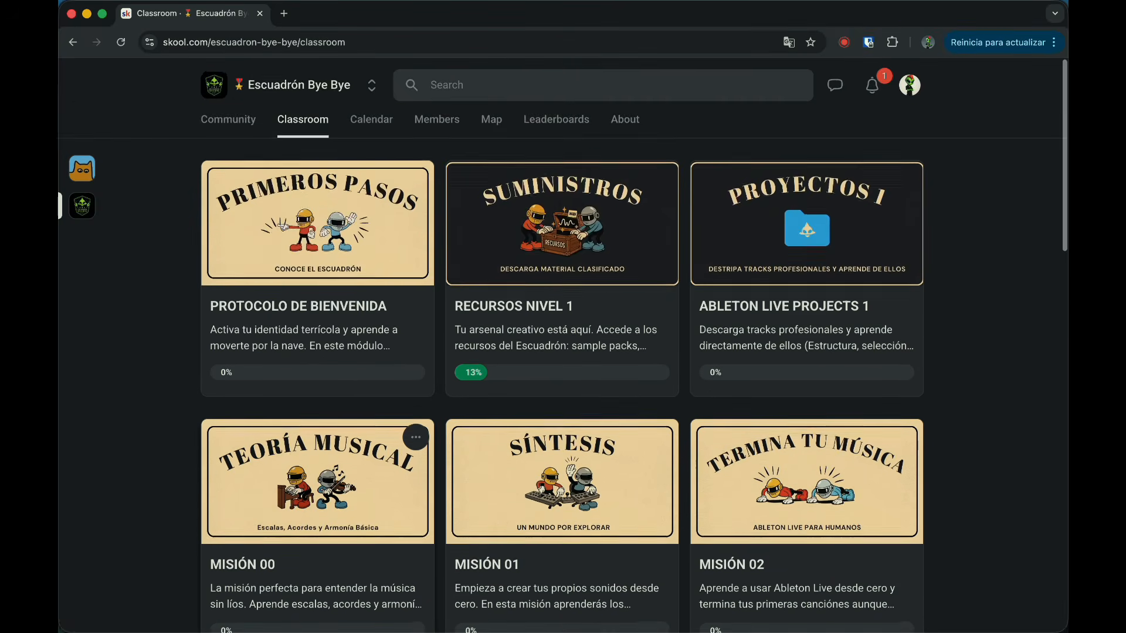
scroll(317, 340, down, 3)
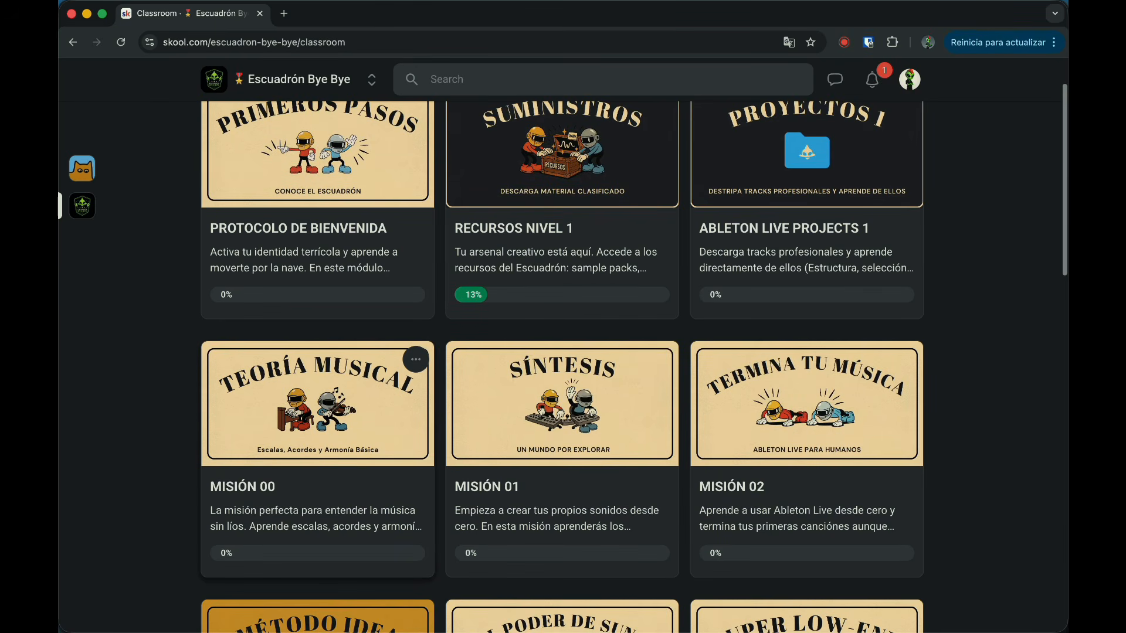
scroll(316, 328, down, 1)
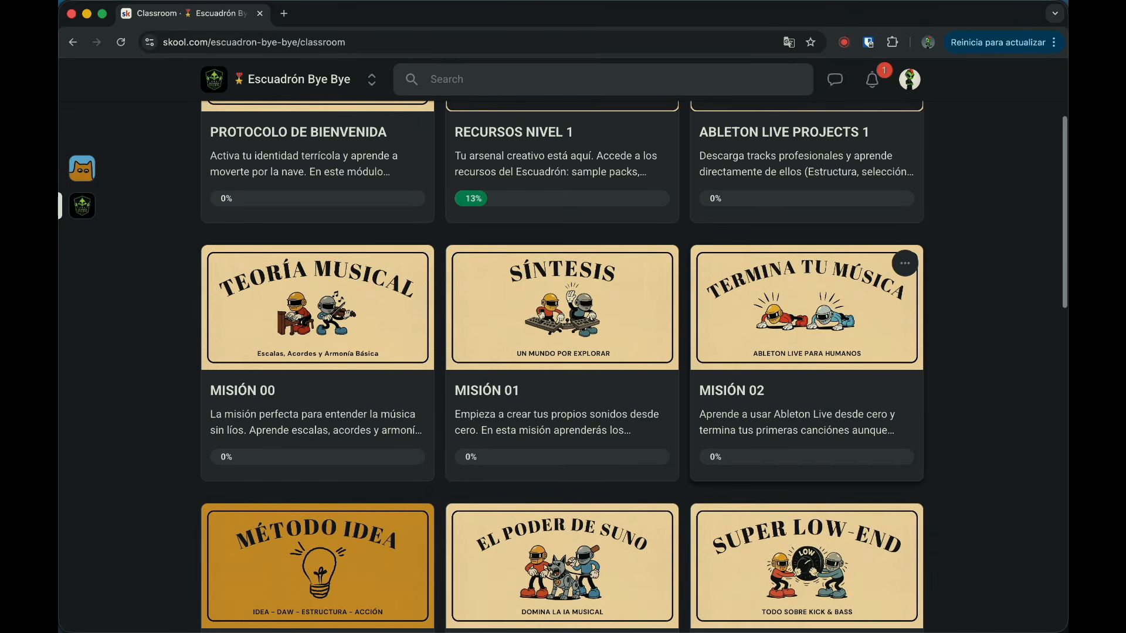
- Open the MISIÓN 02 course and review its lessons with the La Plantilla and Vamos A Hacer Música! sections expanded
click(806, 328)
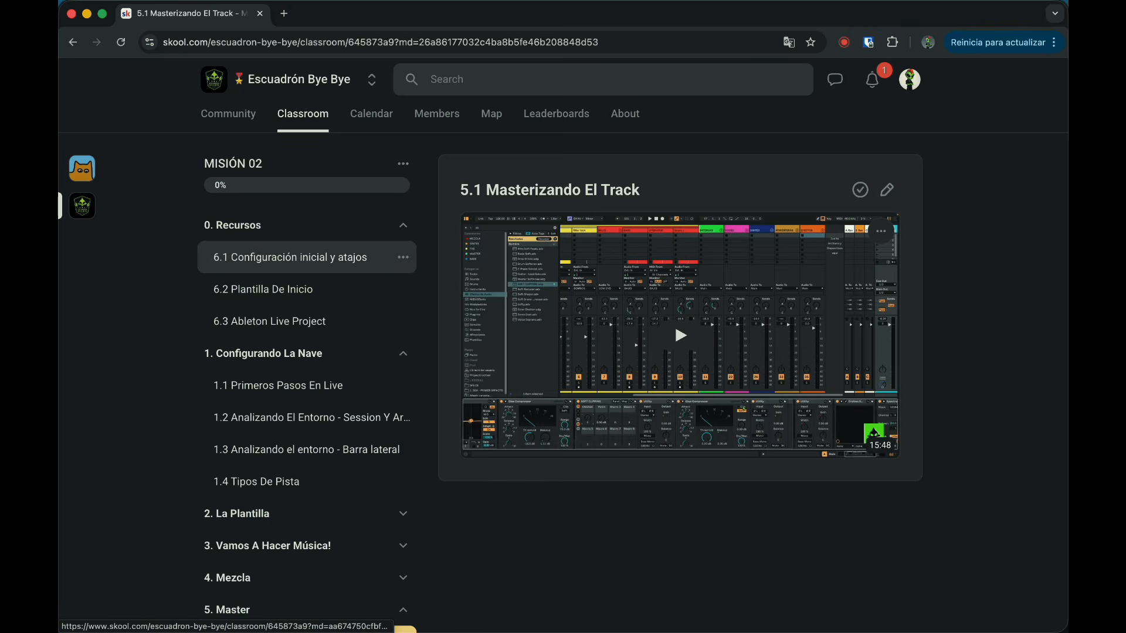
scroll(317, 312, down, 1)
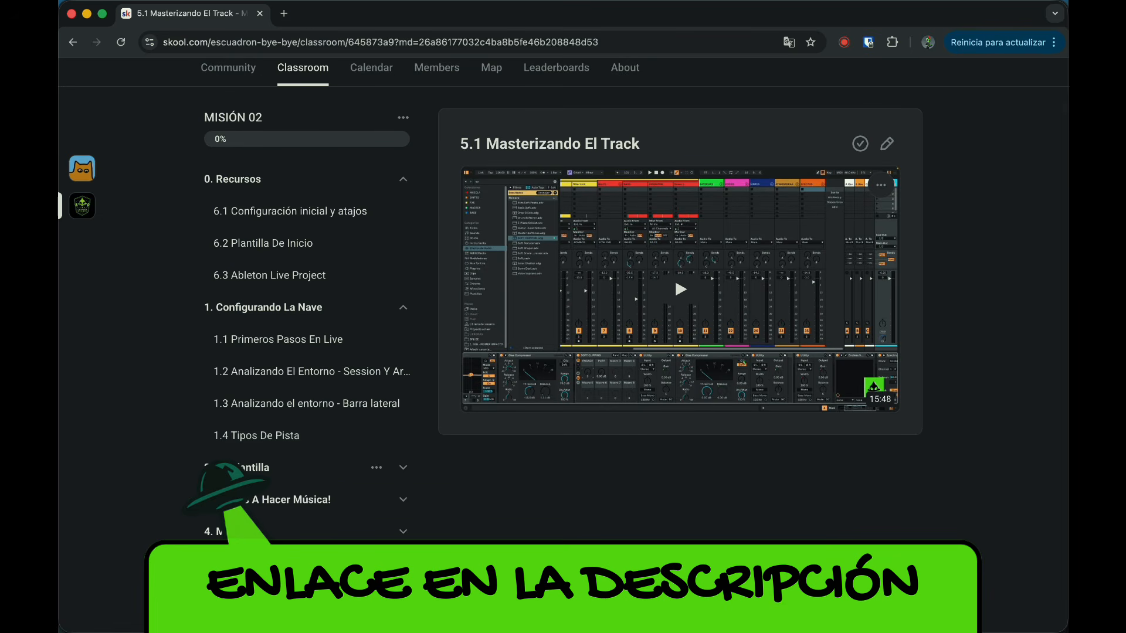
click(317, 468)
scroll(316, 467, down, 1)
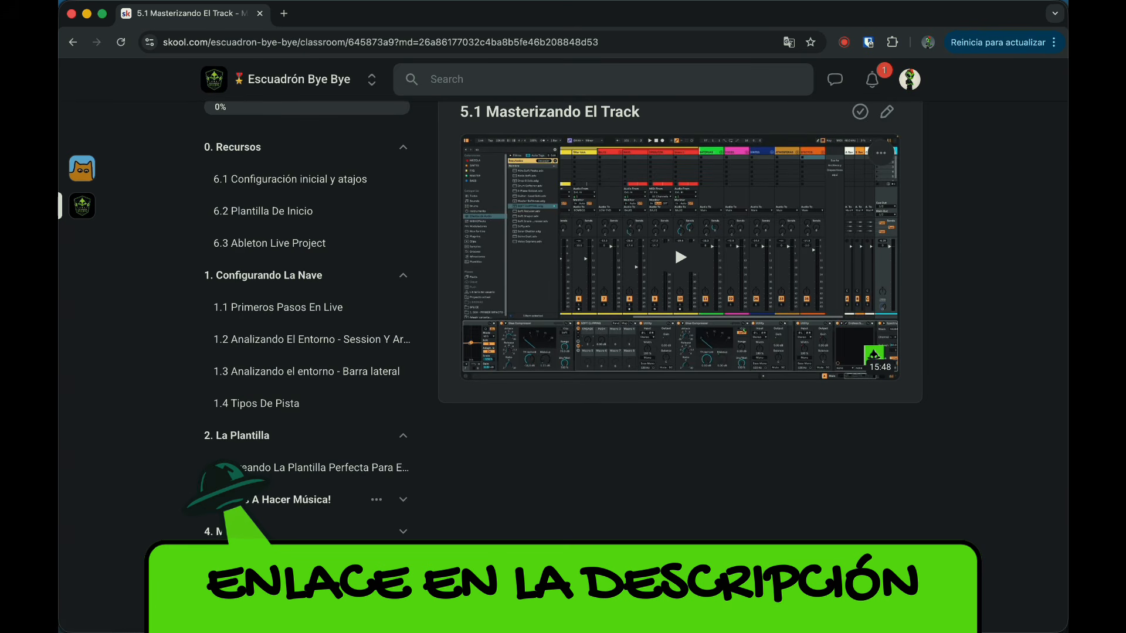
click(316, 499)
scroll(317, 487, down, 1)
scroll(328, 486, down, 5)
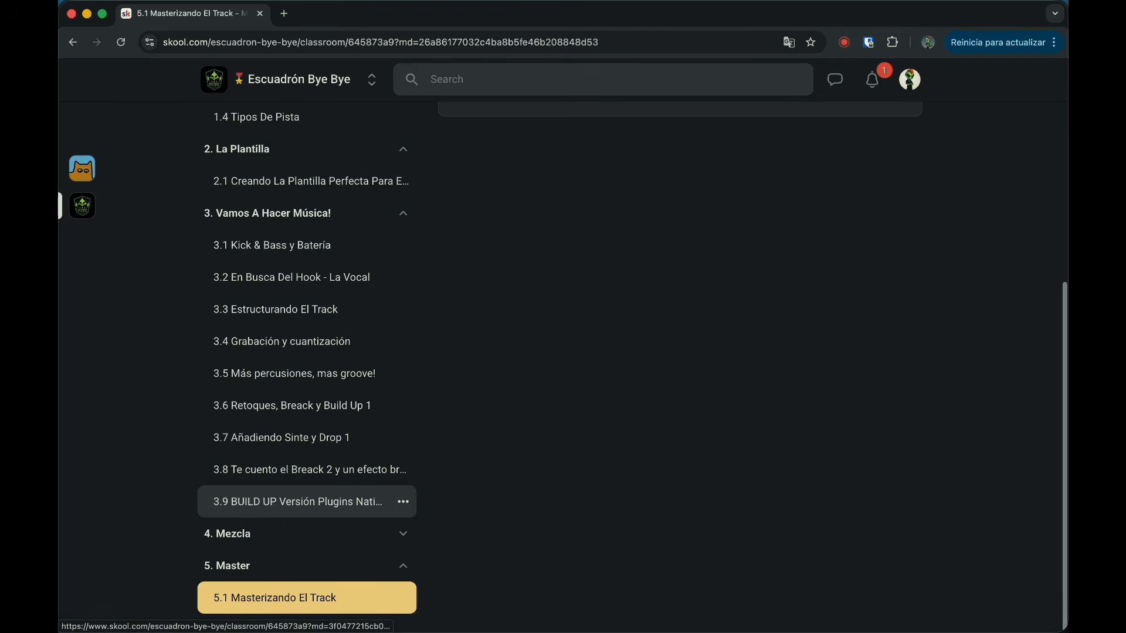